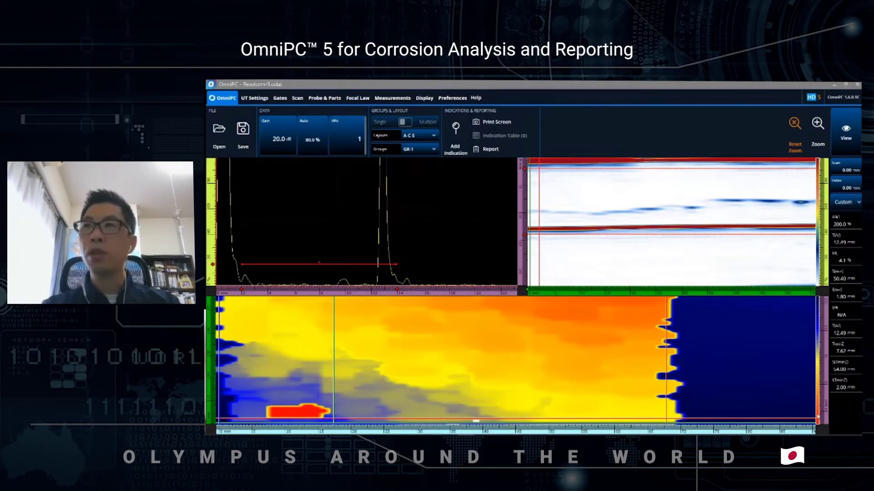
Step: Raise the start value of the C-scan thickness colour palette to about 5 mm
left_click(814, 398)
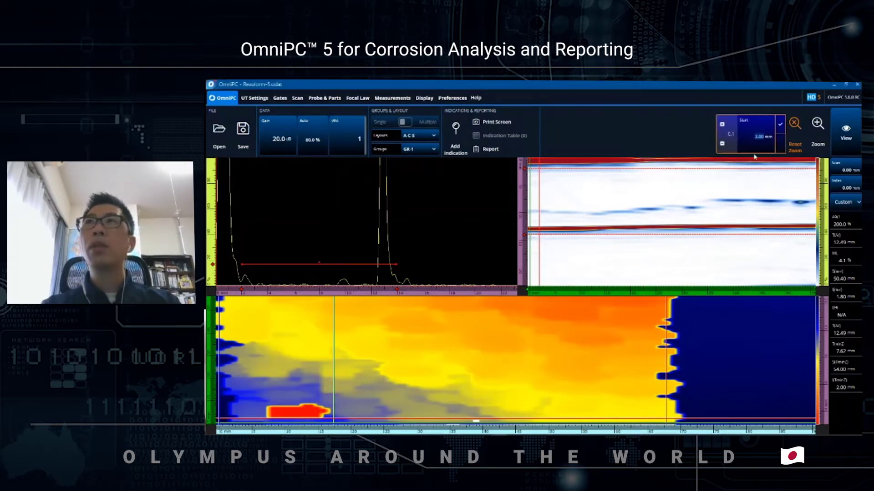
scroll(753, 145, "down", 5)
scroll(752, 144, "down", 4)
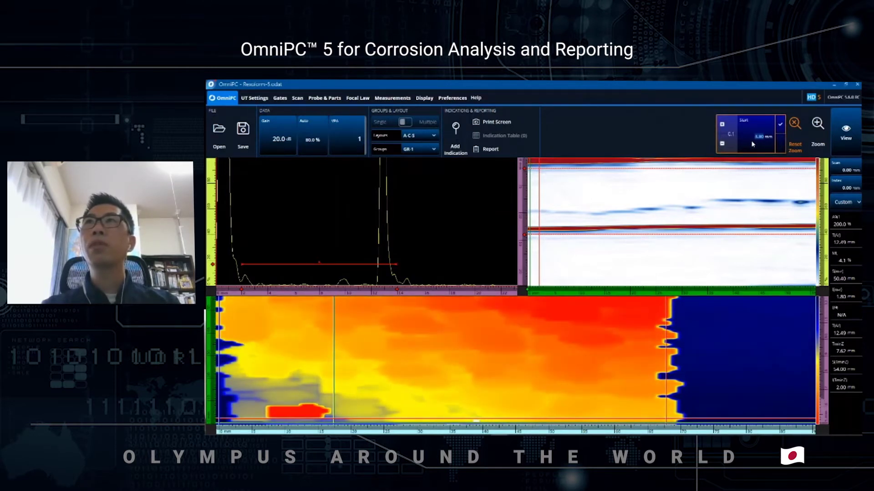
left_click(781, 126)
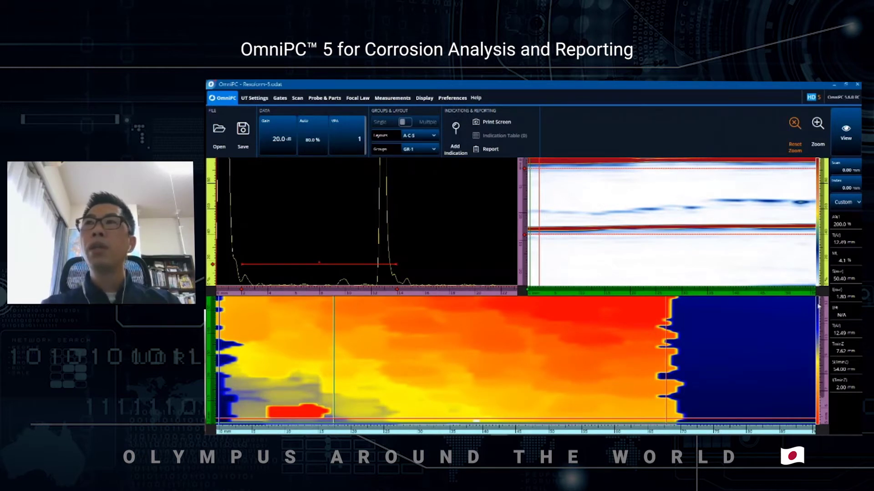
Step: Lower the end value of the C-scan thickness colour palette to 5.10 mm
left_click(818, 306)
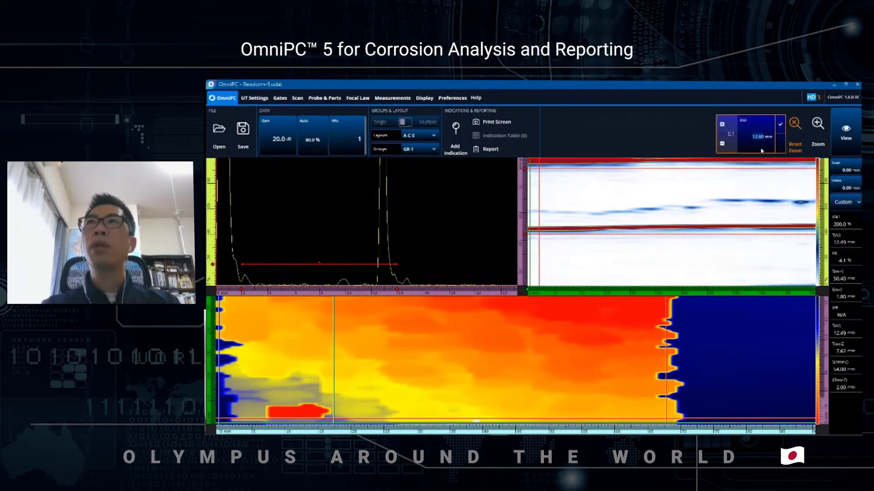
scroll(756, 142, "down", 4)
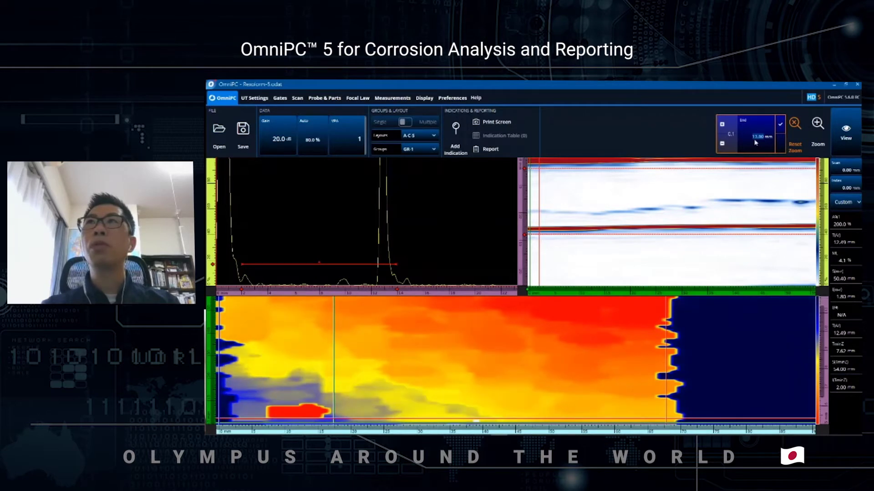
scroll(755, 142, "down", 7)
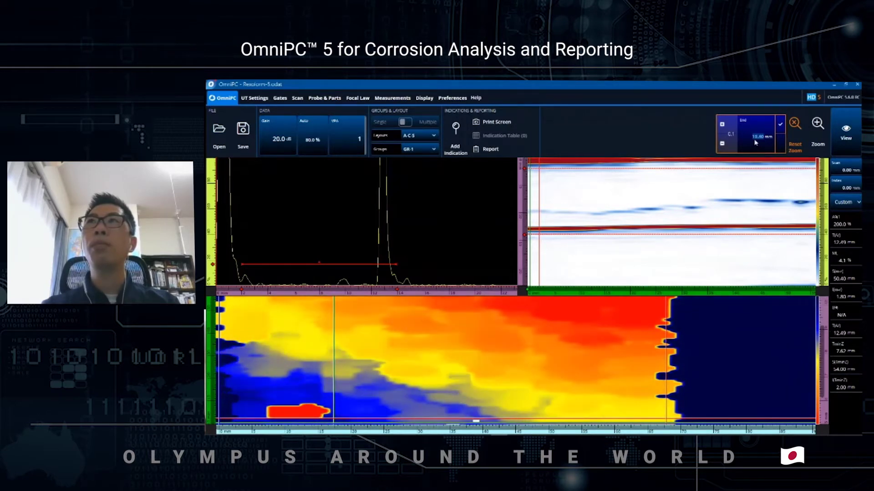
scroll(755, 142, "down", 10)
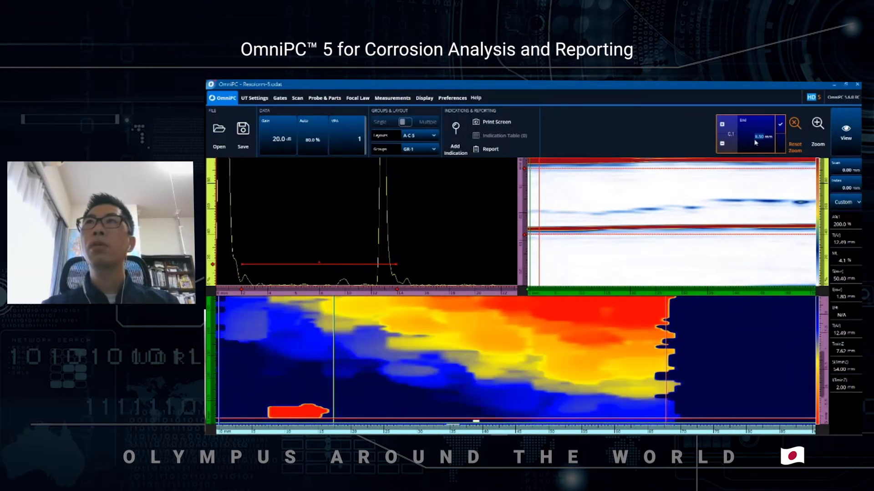
scroll(755, 142, "down", 7)
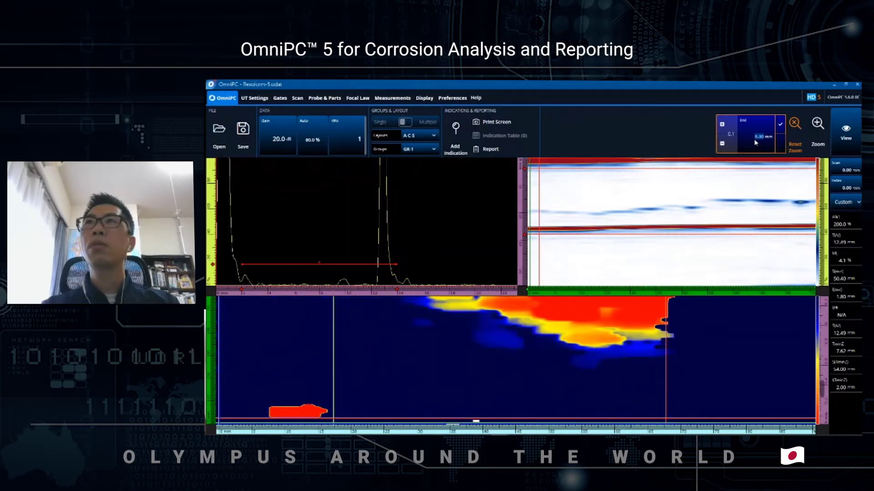
scroll(755, 142, "down", 1)
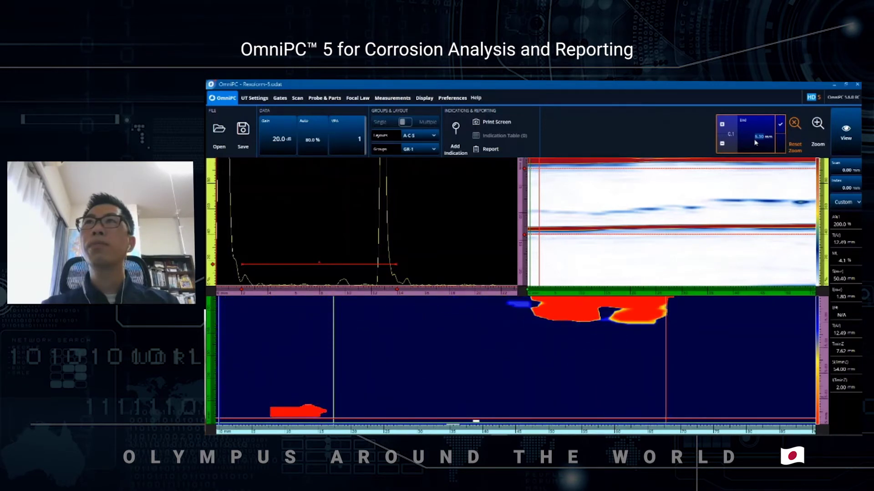
left_click(783, 128)
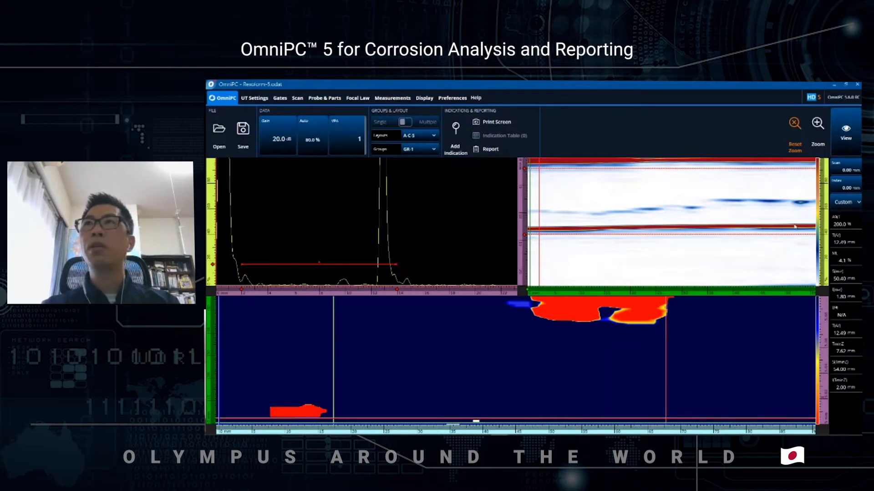
Step: Raise the end value of the C-scan colour palette back to about 13 mm
left_click(748, 184)
scroll(755, 144, "up", 5)
scroll(754, 143, "up", 20)
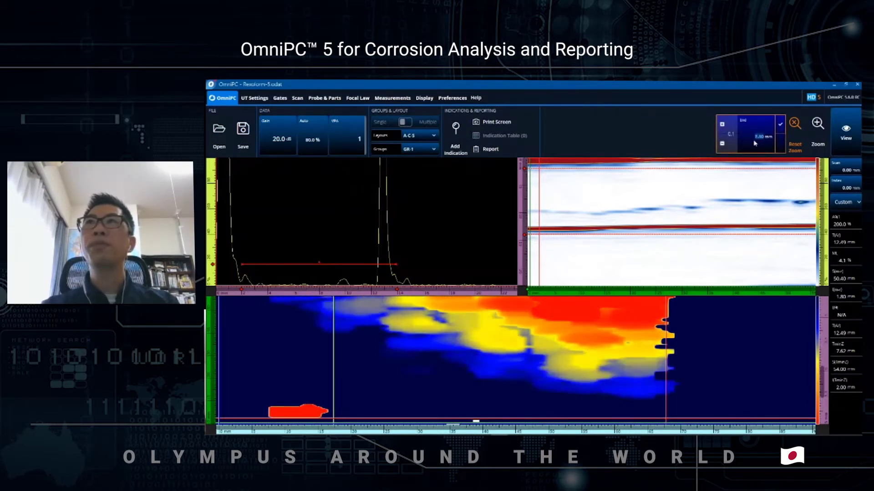
scroll(754, 143, "up", 6)
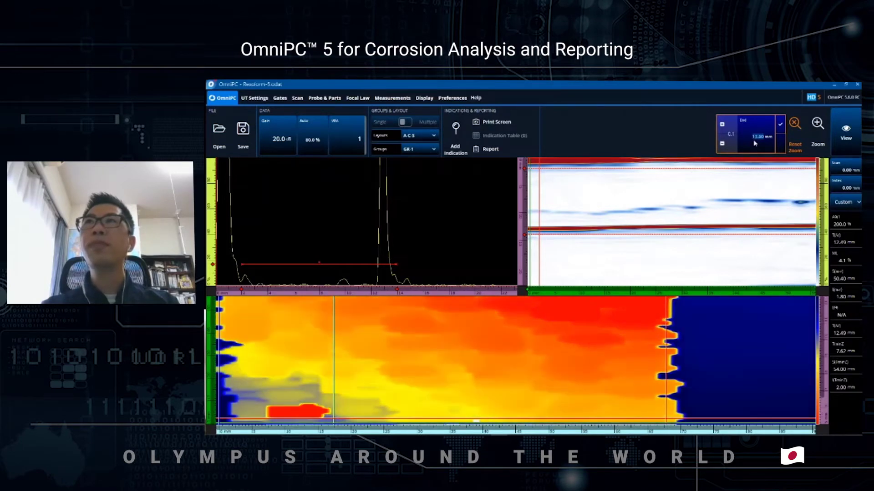
left_click(779, 129)
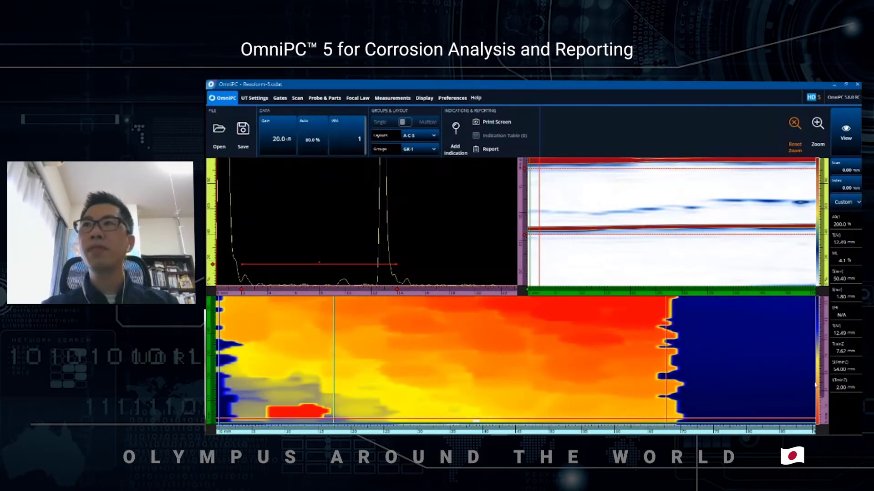
Step: Return the start value of the C-scan colour palette to 0.00 mm
left_click(819, 417)
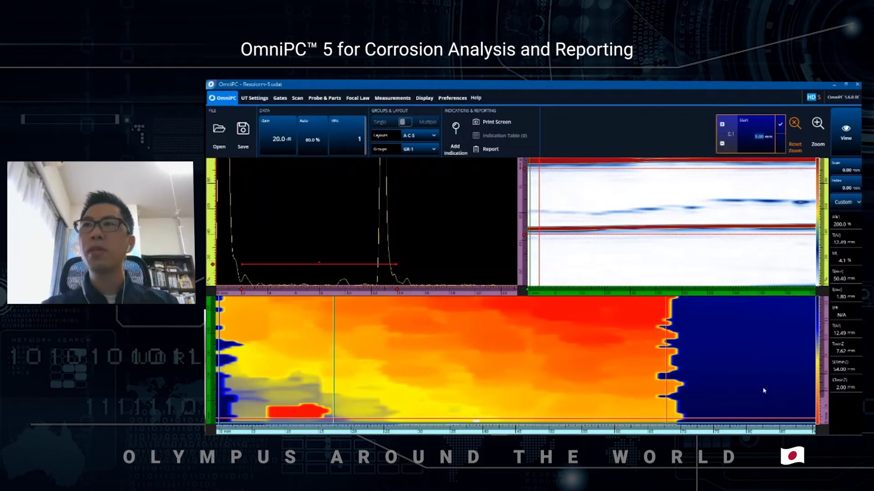
scroll(758, 129, "down", 10)
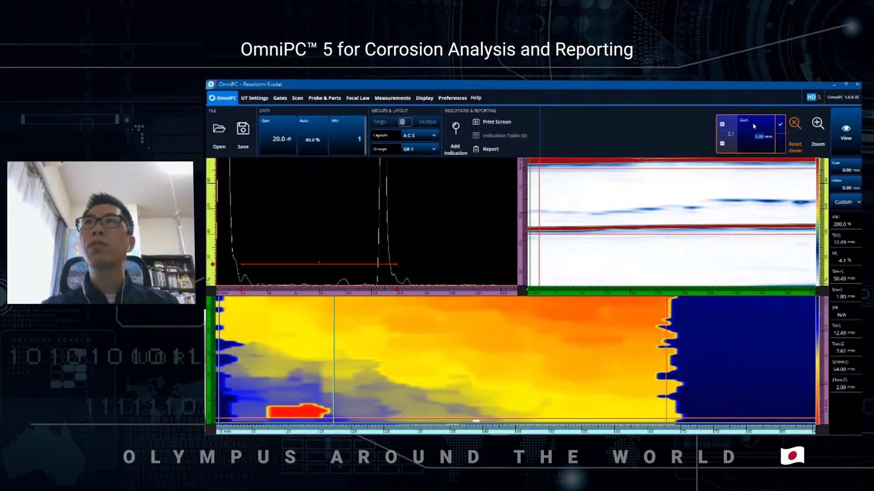
left_click(782, 125)
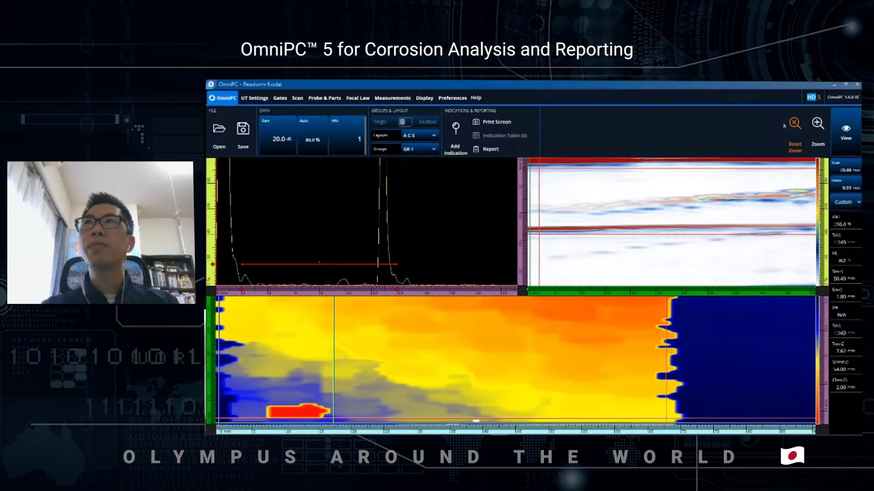
Step: Place the data cursor on the white missing-data spot at the C-scan's lower edge to inspect its A-scan and B-scan
left_click(452, 422)
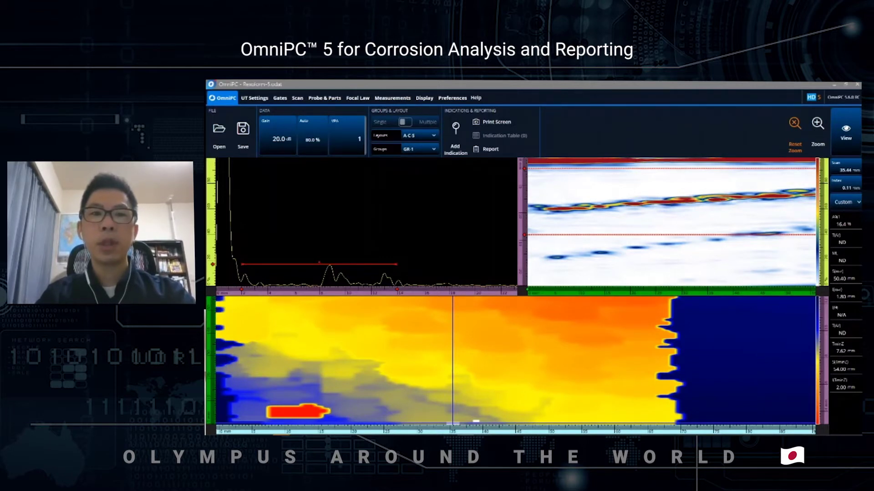
mouse_move(482, 435)
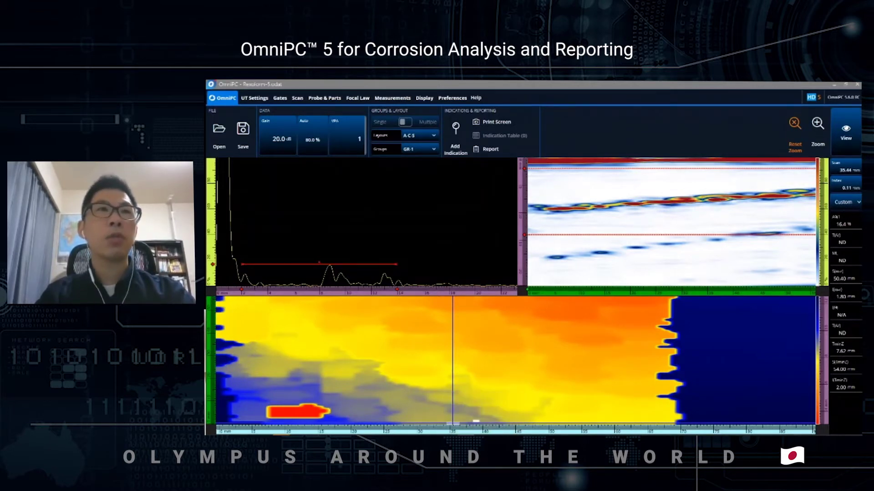
Step: Place the data cursor on the red C-scan indication and step up and down through the VPAs, ending at VPA 6
left_click(305, 414)
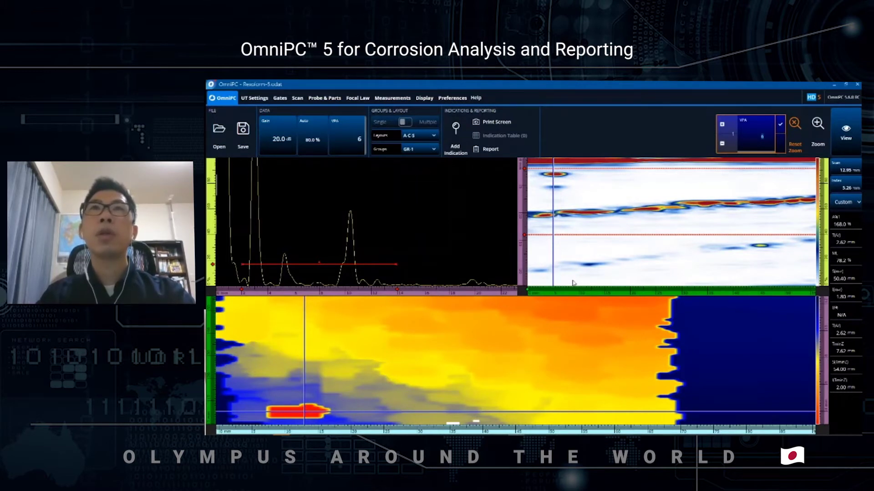
key("Down")
key("Down")
key("Up")
key("Up")
key("Up")
key("Up")
key("Up")
key("Up")
key("Up")
key("Up")
key("Up")
key("Up")
key("Up")
key("Up")
key("Up")
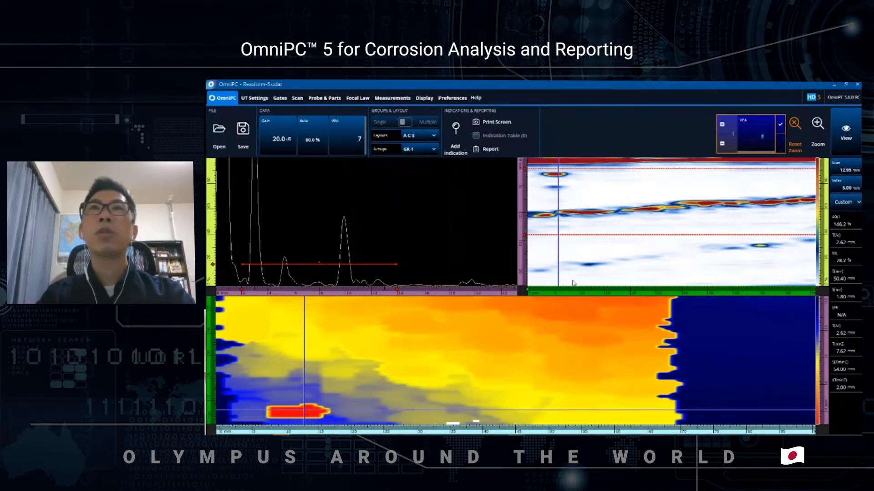
key("Up")
key("Up")
key("Up")
key("Up")
key("Up")
key("Up")
key("Up")
key("Up")
key("Up")
key("Up")
key("Up")
key("Up")
key("Up")
key("Up")
key("Up")
key("Up")
key("Up")
key("Up")
key("Up")
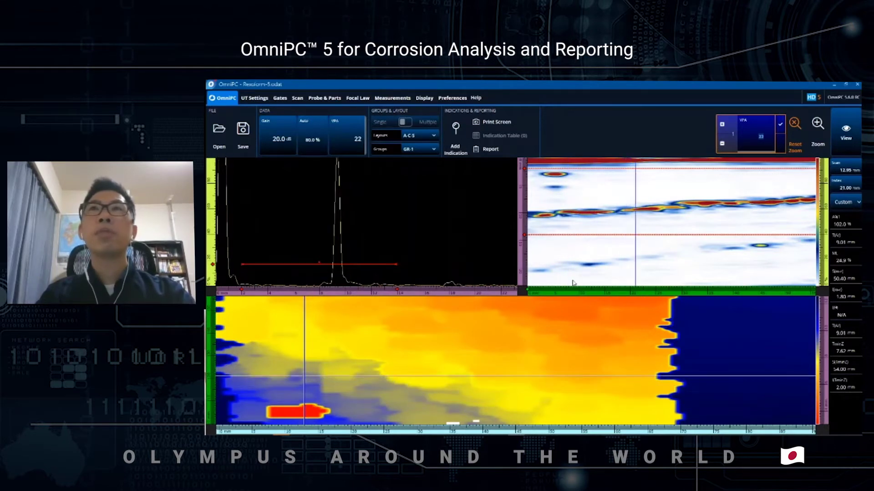
key("Up")
key("Up")
key("Up")
key("Up")
key("Up")
key("Up")
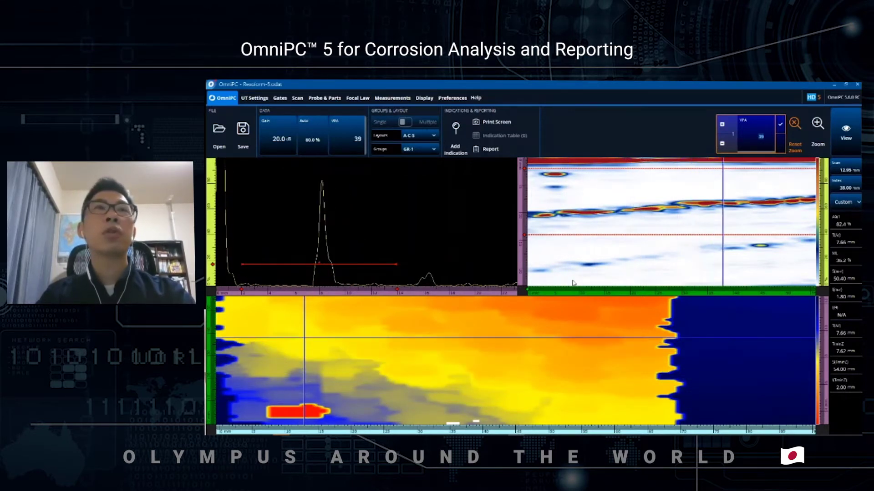
key("Up")
key("Up")
key("Up")
key("Up")
key("Up")
key("Up")
key("Up")
key("Up")
key("Up")
key("Up")
key("Down")
key("Down")
key("Down")
key("Down")
key("Down")
key("Down")
key("Down")
key("Down")
key("Down")
key("Down")
key("Down")
key("Down")
key("Down")
key("Down")
key("Down")
key("Down")
key("Down")
key("Down")
key("Down")
key("Down")
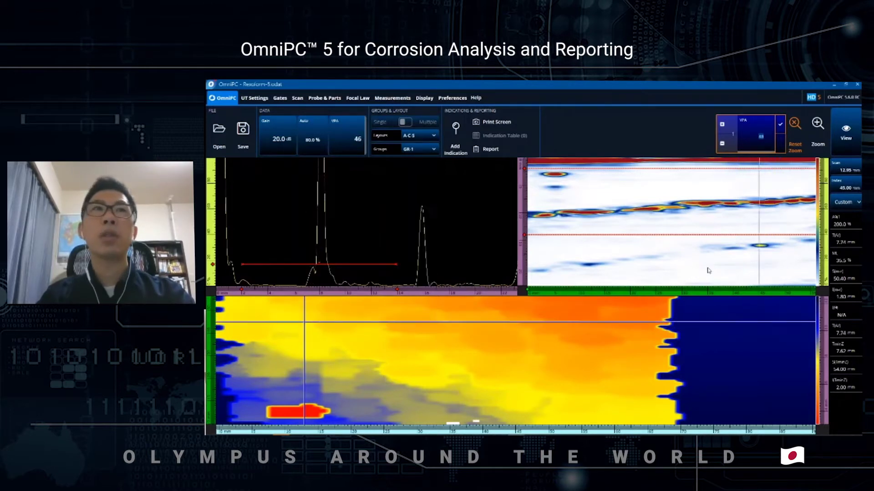
key("Down")
key("Down")
key("Down")
key("Down")
key("Down")
key("Down")
key("Down")
key("Down")
key("Down")
key("Down")
key("Down")
key("Down")
key("Down")
key("Down")
key("Down")
key("Down")
key("Down")
key("Down")
key("Down")
key("Down")
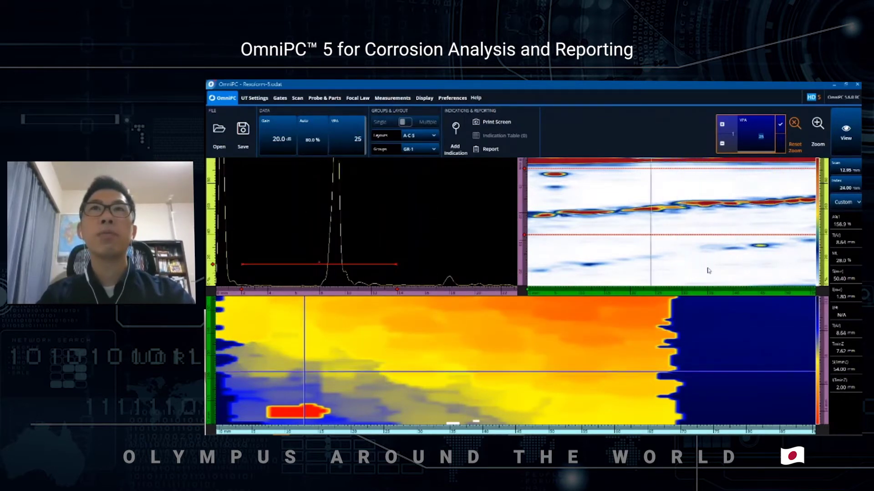
key("Down")
key("Down")
key("Down")
key("Down")
key("Down")
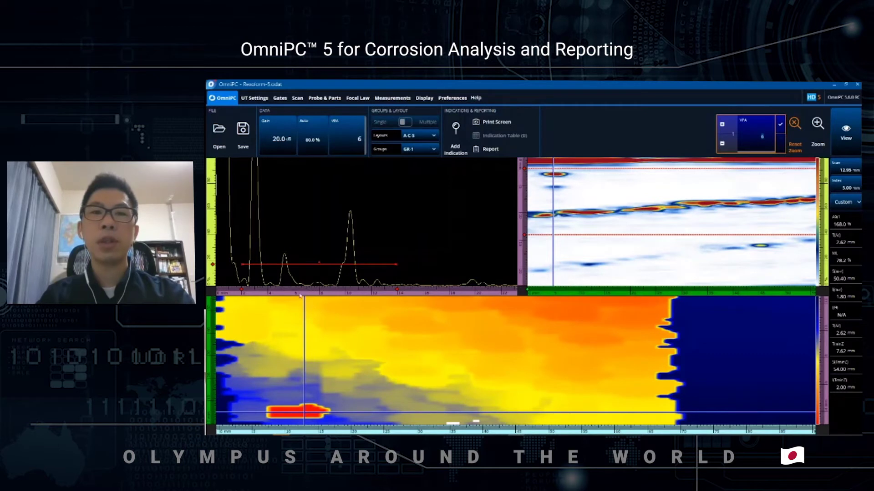
Step: Try adjusting the threshold and start position of gate A on the A-scan
left_click(246, 264)
left_click(245, 264)
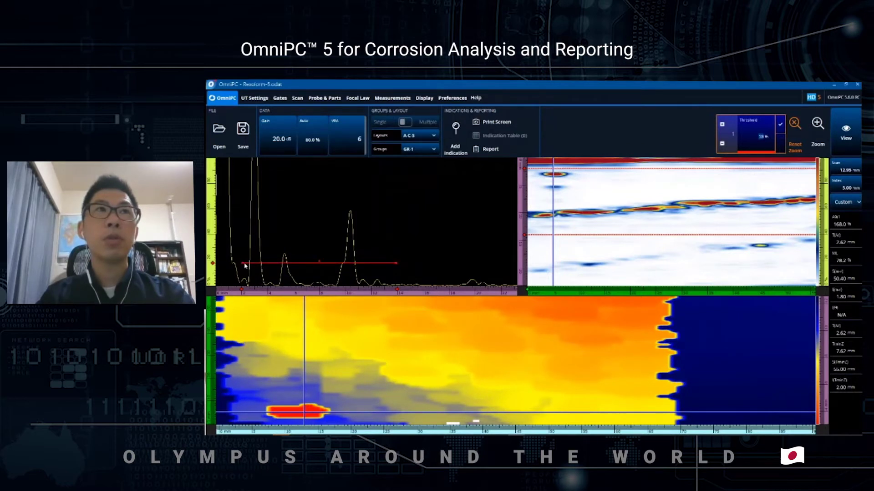
left_click_drag(245, 263, 243, 265)
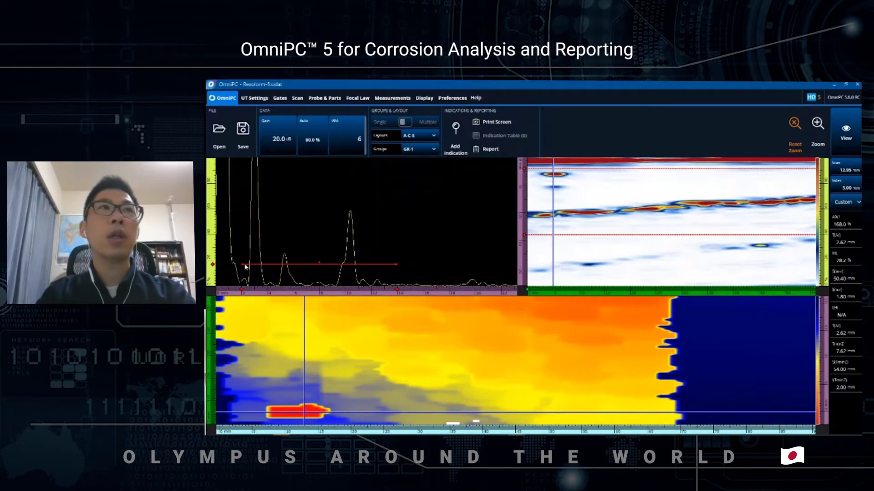
left_click(244, 265)
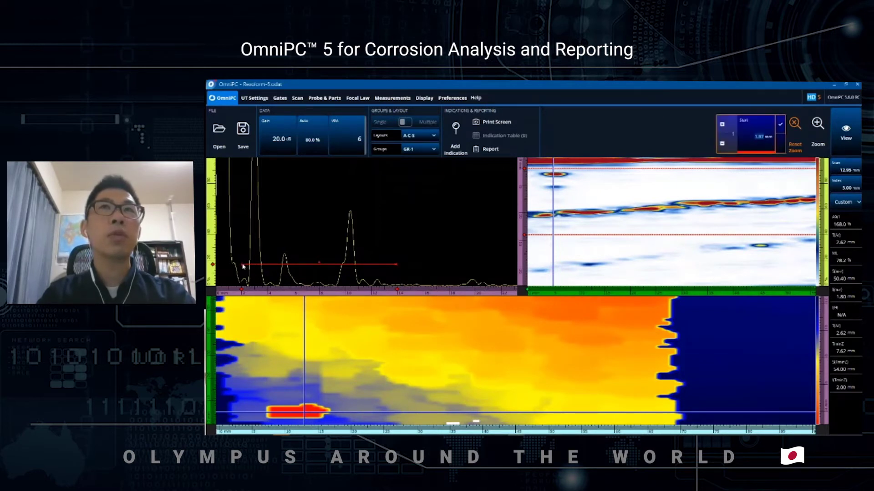
scroll(236, 283, "up", 4)
scroll(235, 283, "down", 4)
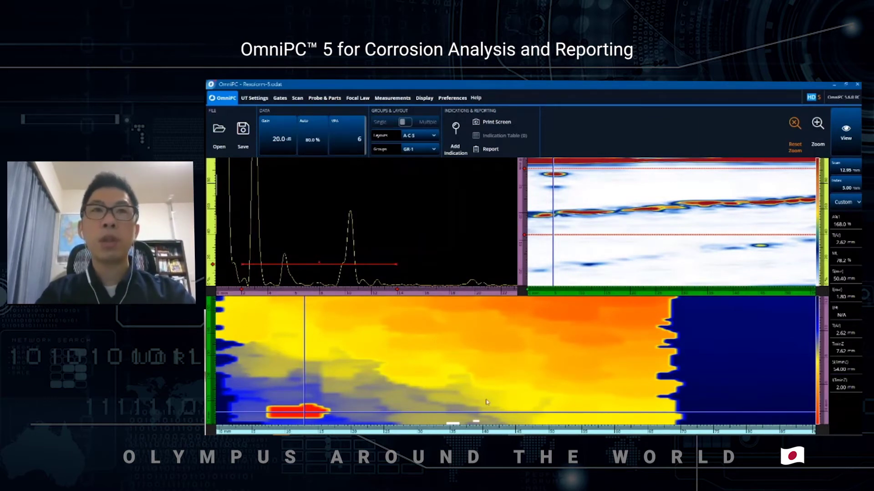
Step: Place the data cursor on the white missing-data spot in the C-scan and set gate A's threshold to 15%
left_click(453, 424)
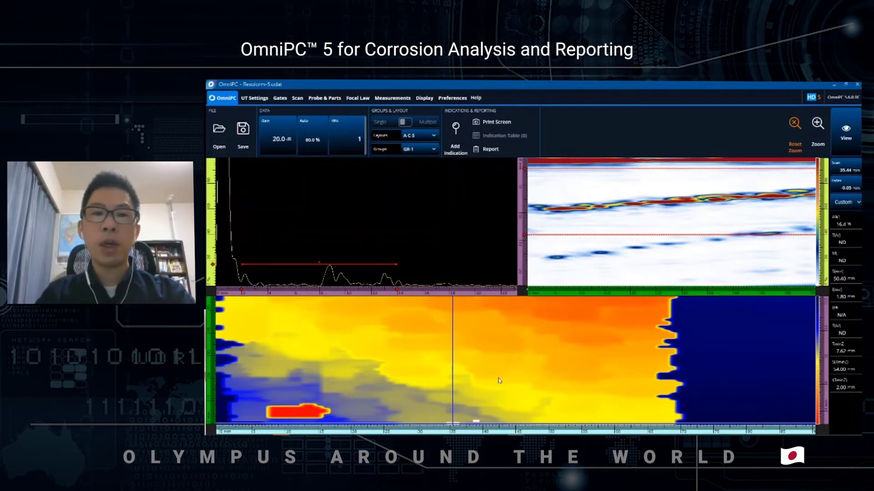
left_click(319, 264)
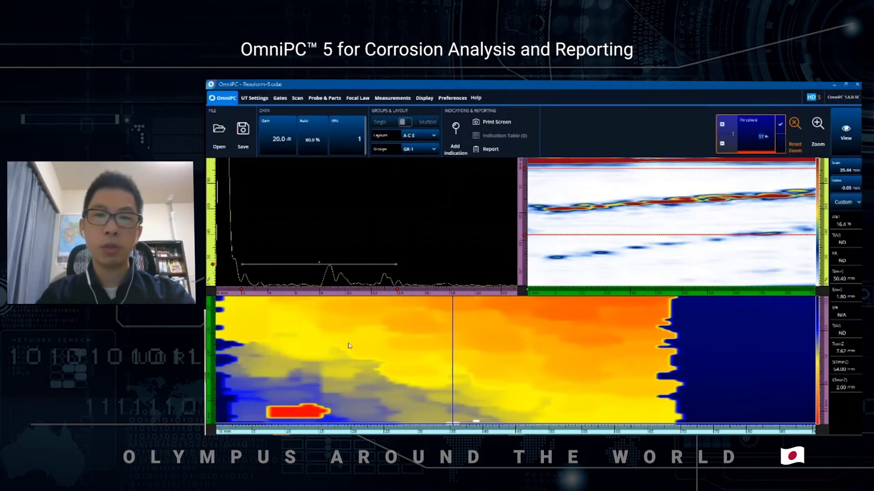
key("Up")
key("Up")
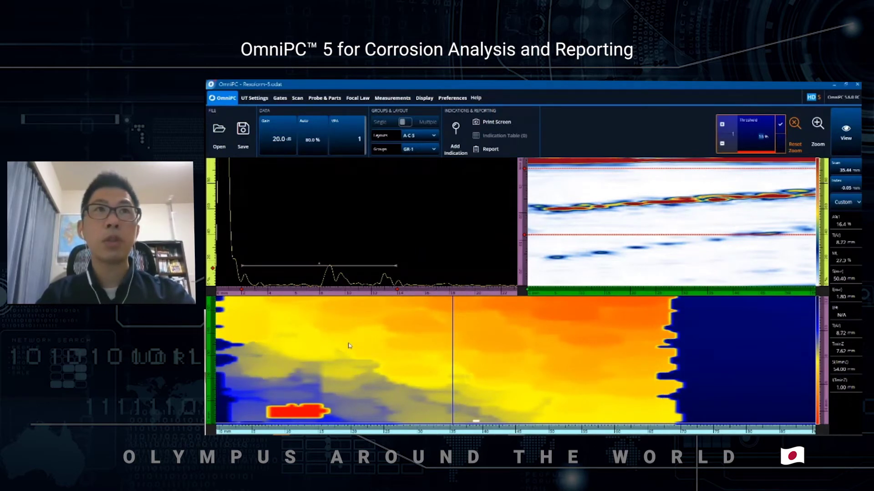
key("Down")
key("Down")
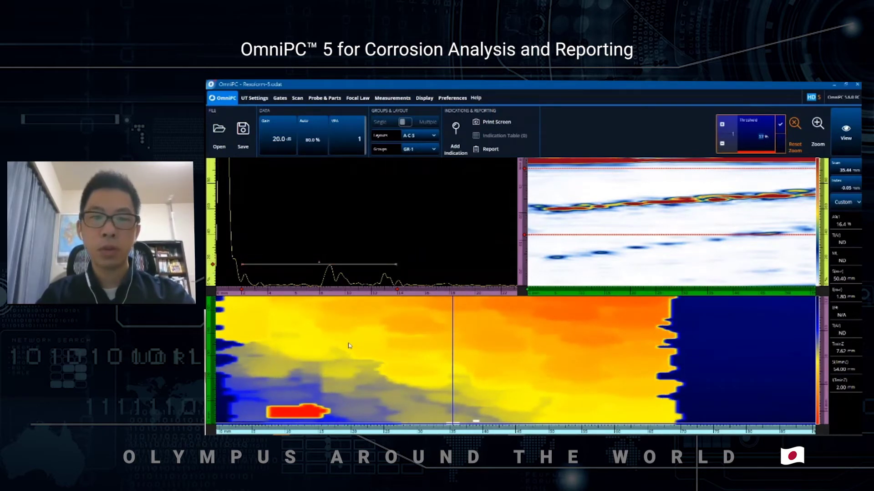
key("Down")
key("Down")
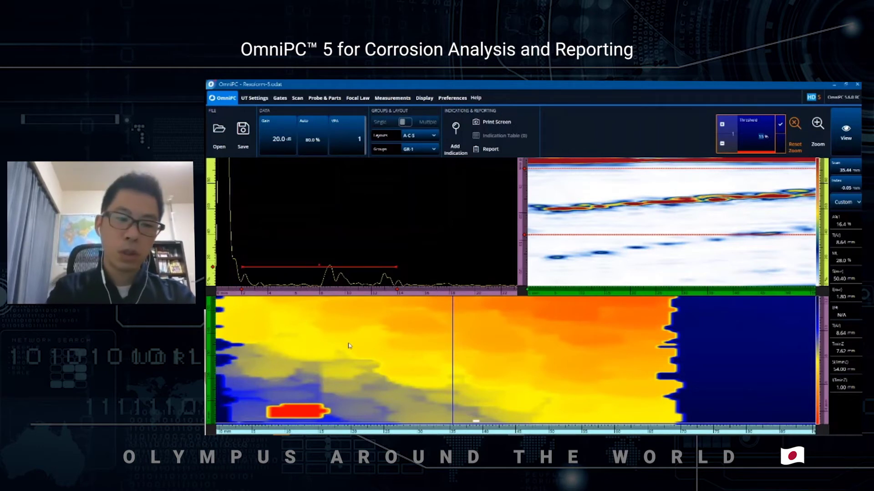
key("Return")
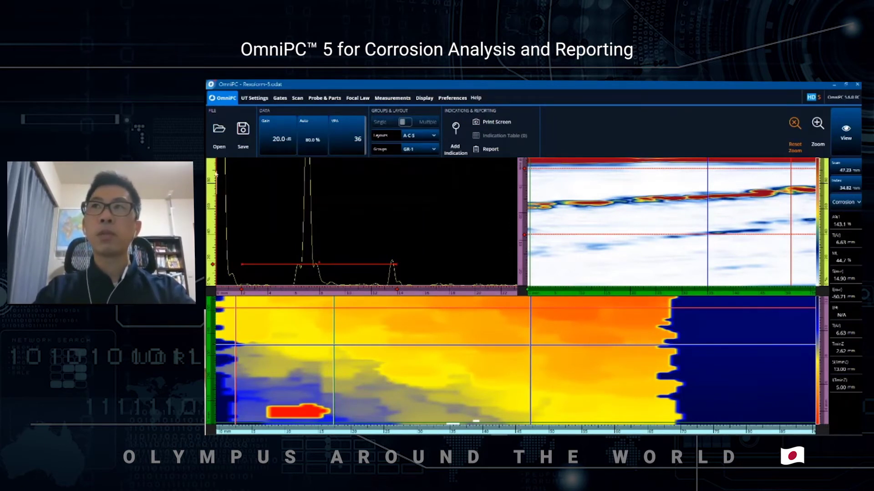
Step: Choose the Corrosion readings group and place the data cursor on the red C-scan indication to read its thickness and material loss
left_click(856, 203)
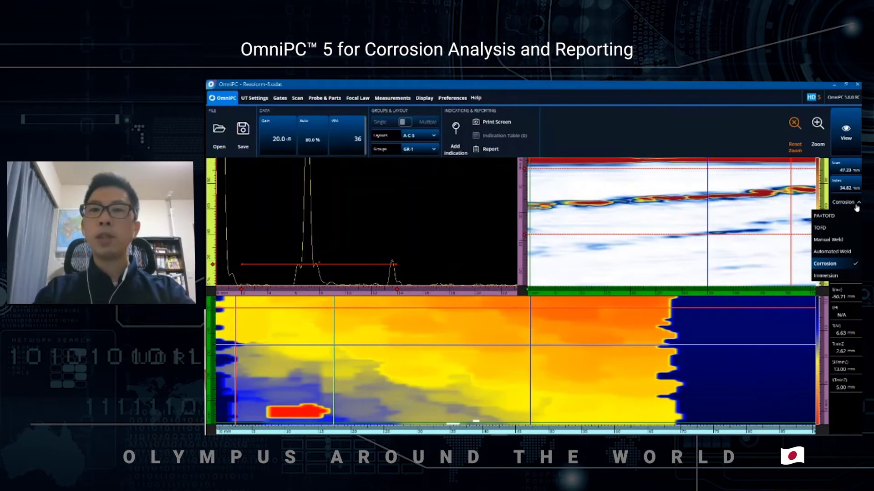
left_click(840, 264)
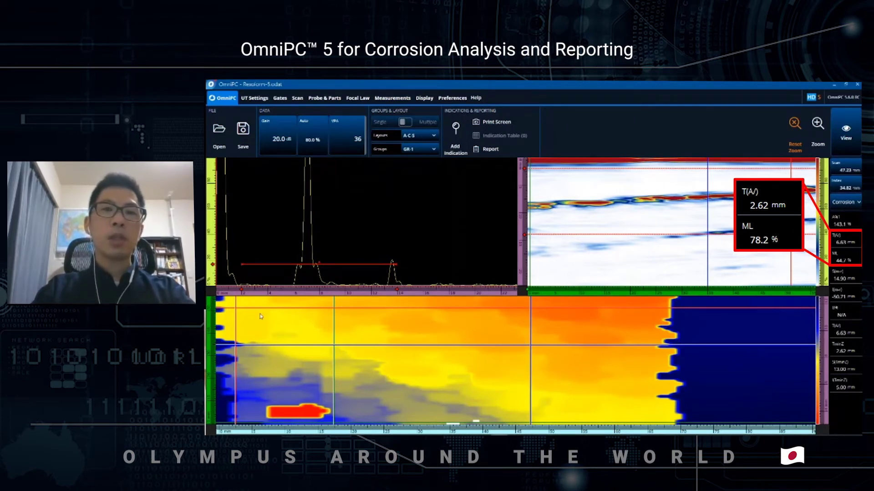
left_click(303, 413)
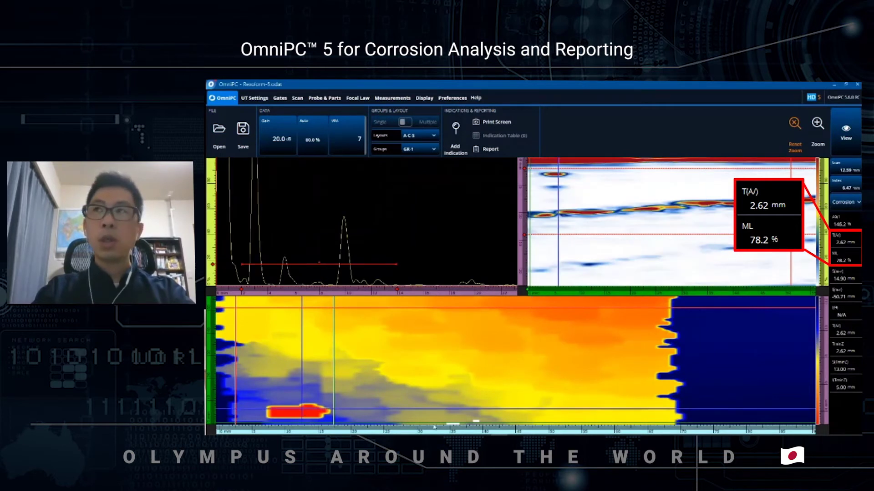
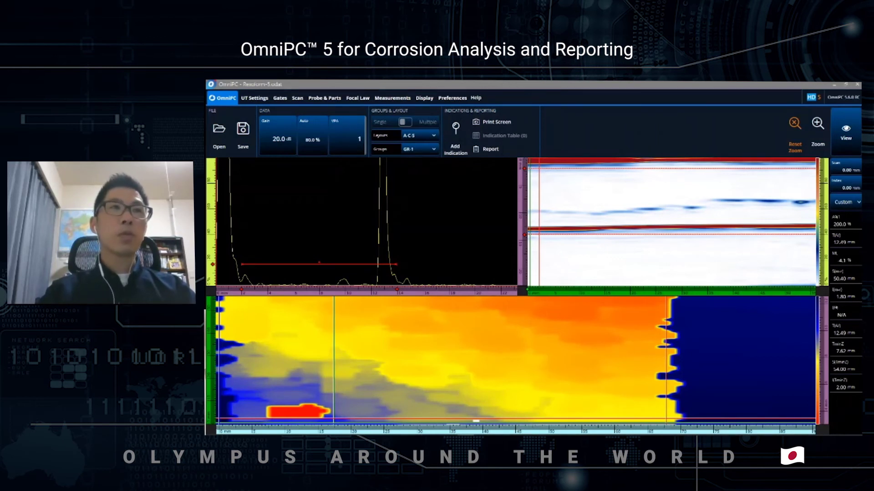
Step: Frame the red C-scan indication with the reference and measurement cursors, about 16 mm by 26 mm, and add it as an indication
left_click(235, 364)
left_click_drag(337, 421, 345, 422)
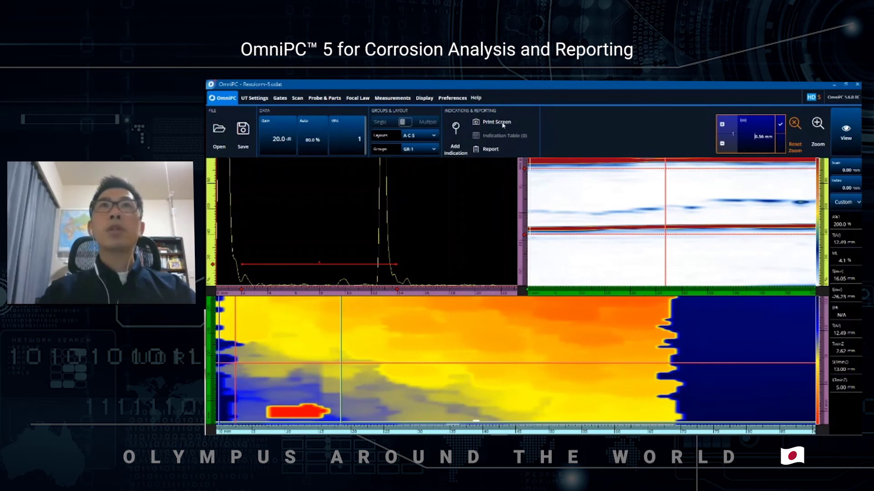
left_click(455, 132)
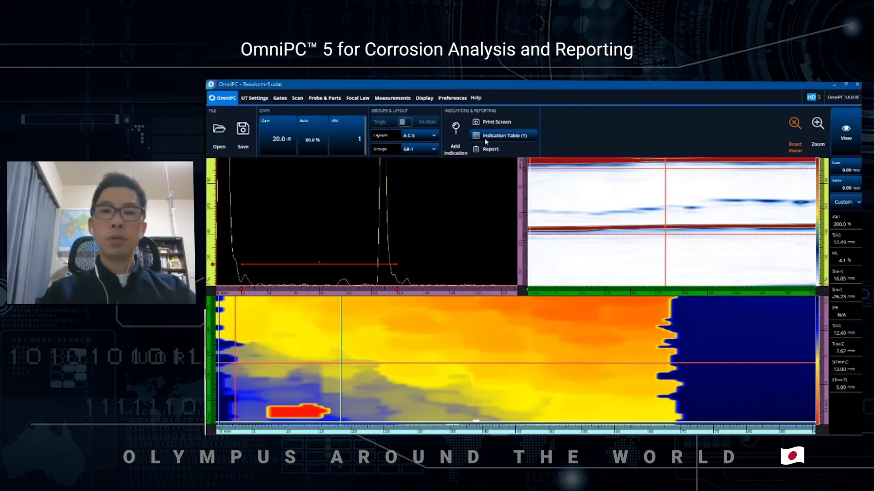
Step: Frame an orange C-scan area about 30 mm by 27 mm with the reference and measurement cursors, place the data cursor inside, and add a second indication
left_click(419, 300)
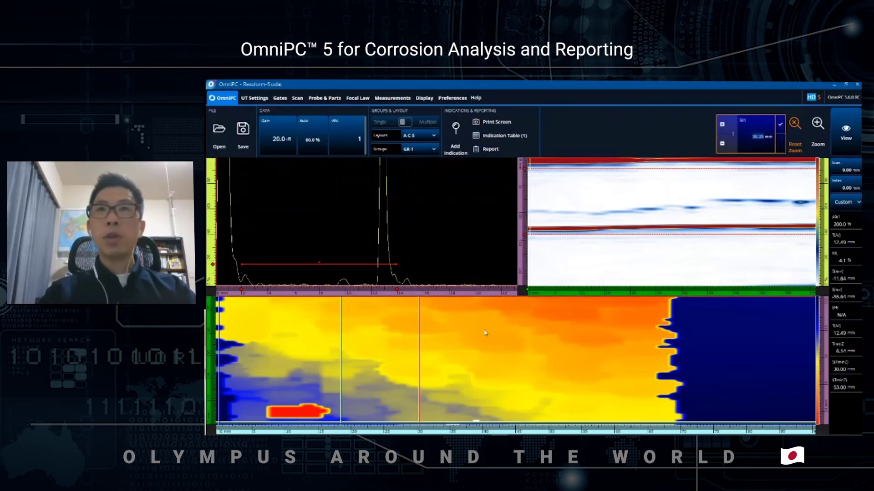
left_click(664, 367)
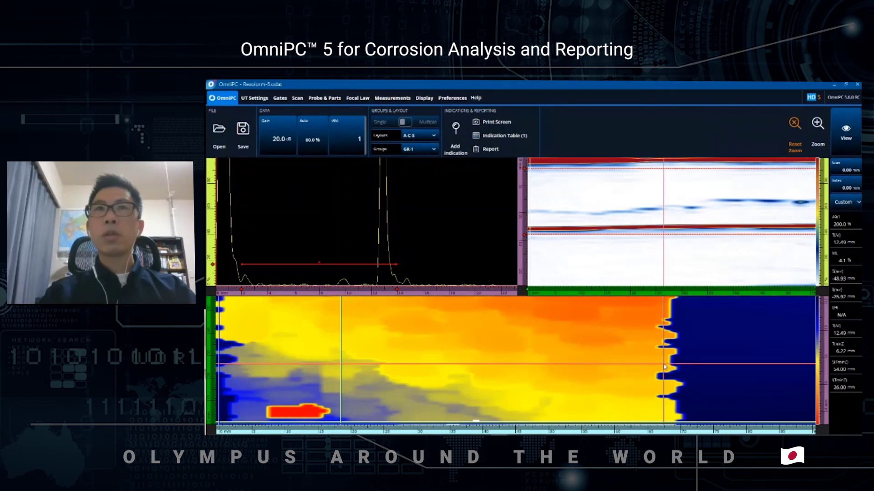
left_click(458, 301)
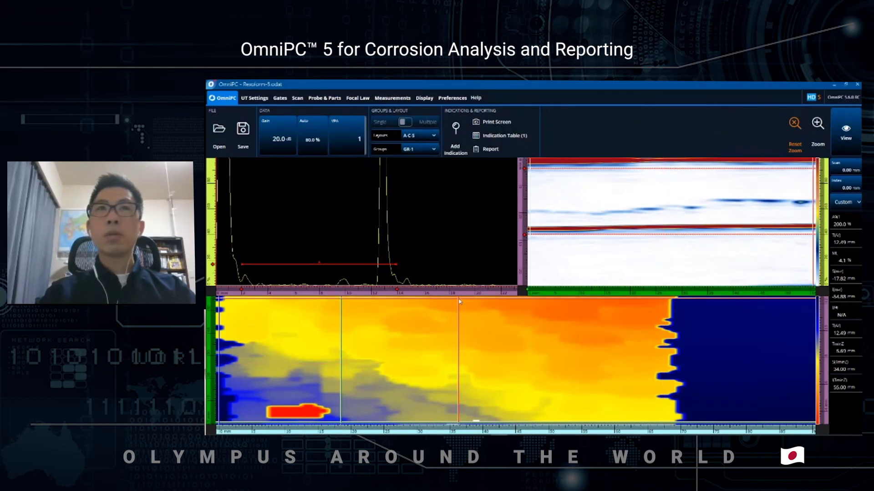
left_click(659, 362)
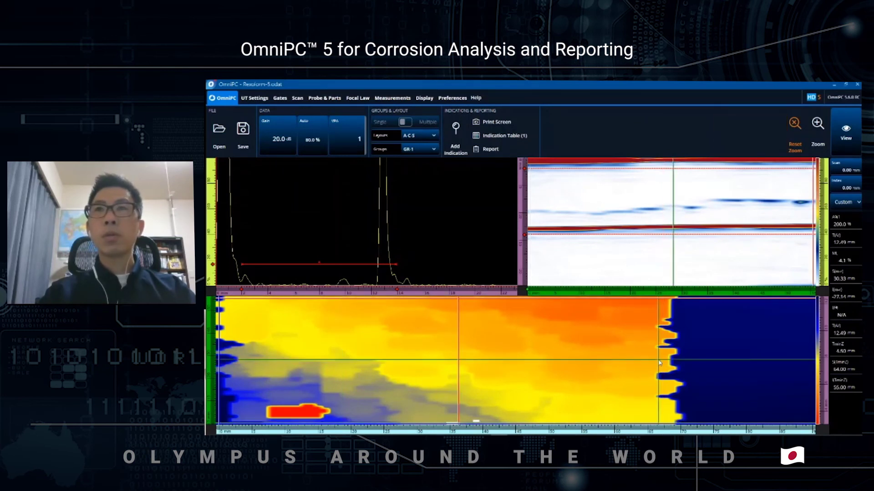
left_click(563, 314)
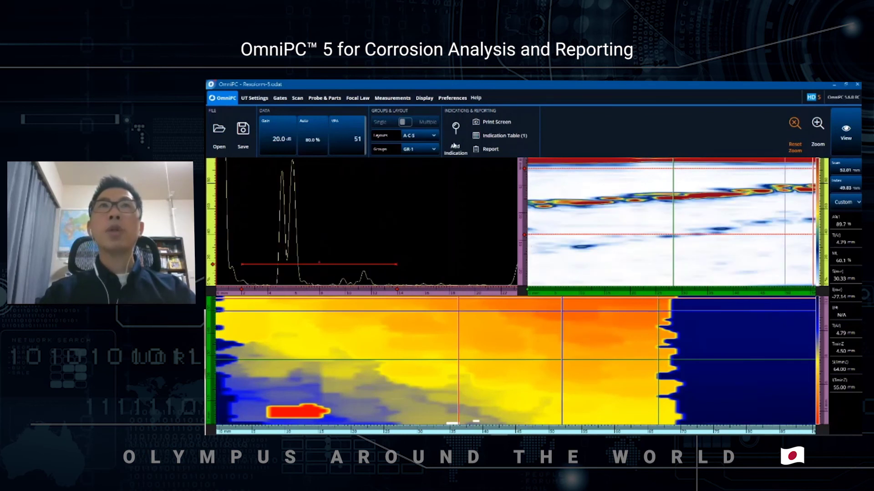
left_click(456, 130)
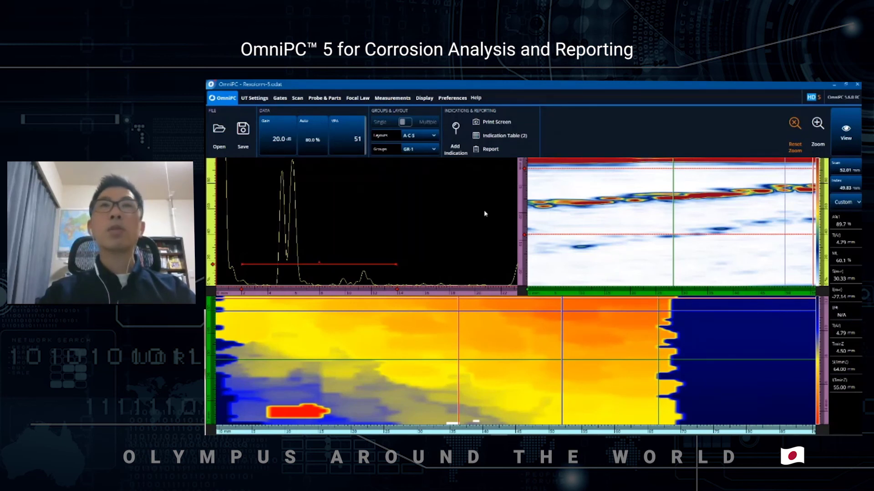
Step: Open the inspection report, review its pages through to the recorded indications, and return to the scan views
left_click(487, 150)
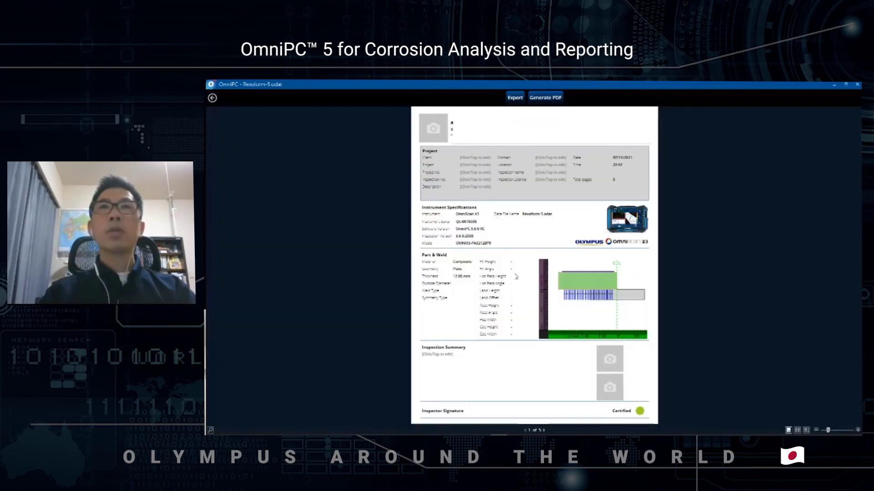
scroll(517, 281, "down", 4)
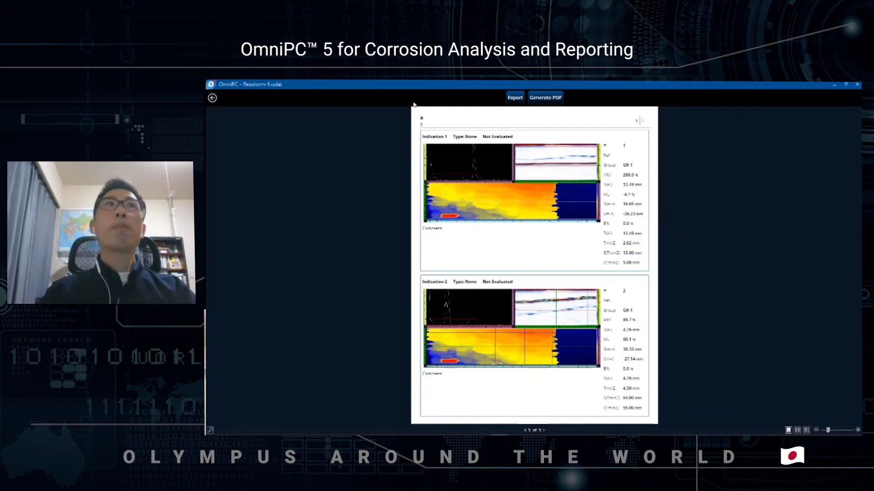
left_click(212, 98)
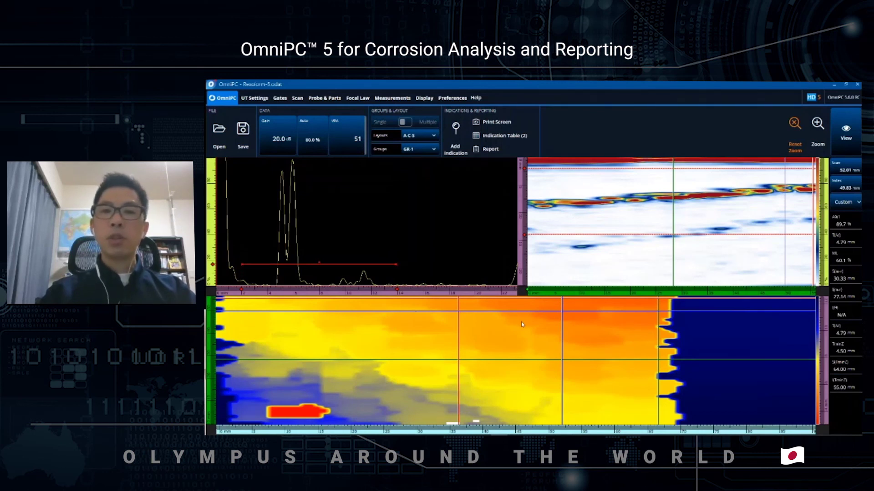
Step: Start exporting the C-scan data from the C-scan view
right_click(508, 346)
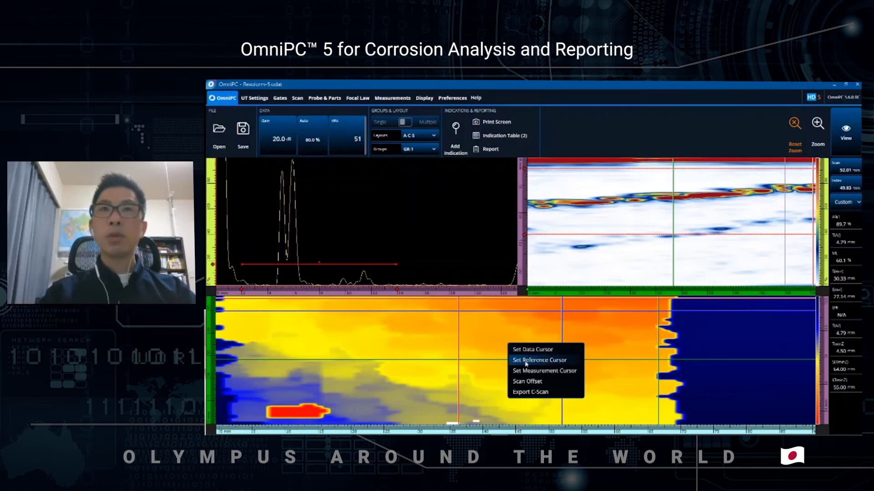
left_click(528, 392)
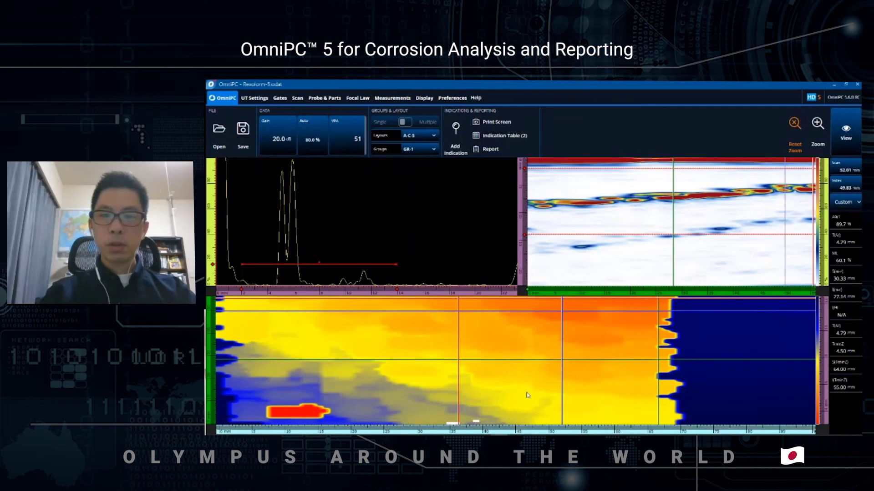